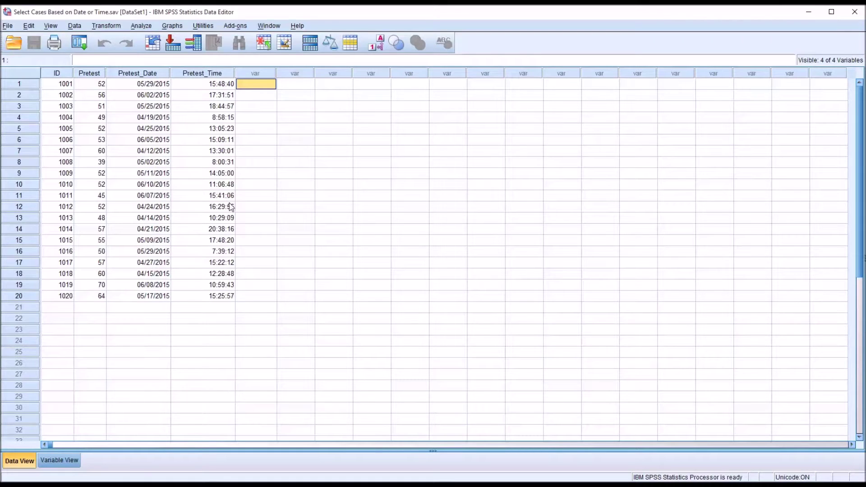
# Step: Inspect the ID, Pretest, Pretest_Date and Pretest_Time values in the data grid
pyautogui.click(57, 74)
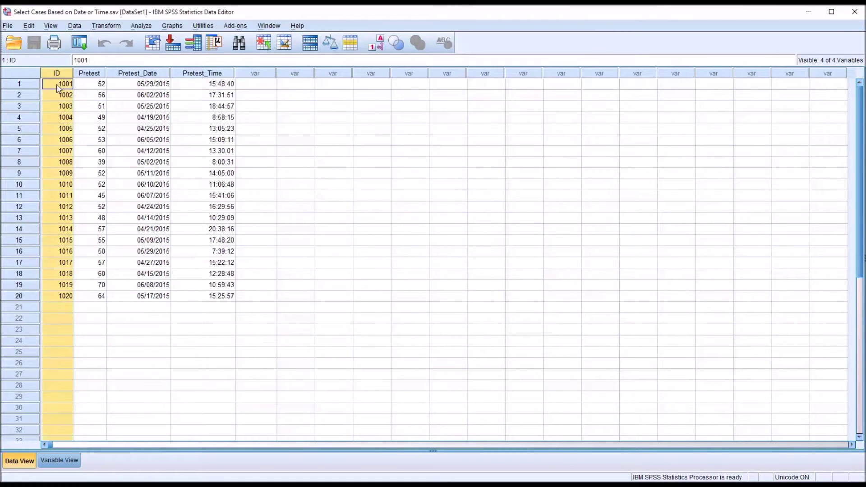
pyautogui.moveTo(57, 84); pyautogui.dragTo(62, 296)
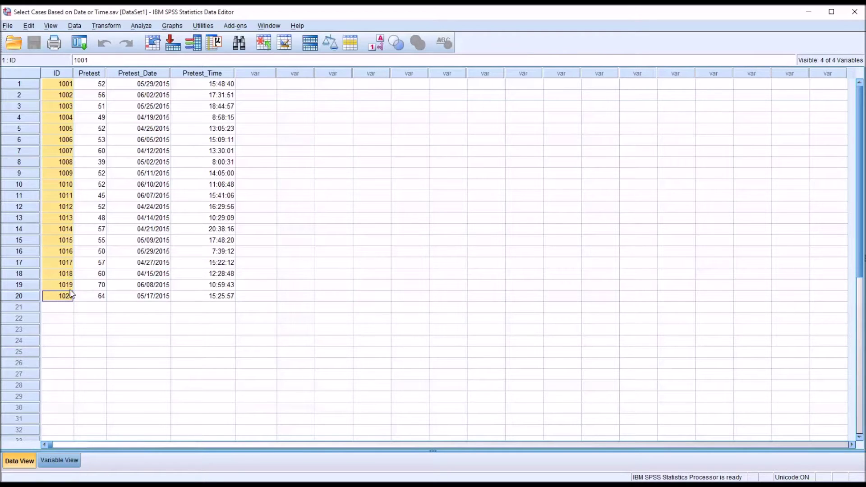
pyautogui.click(91, 74)
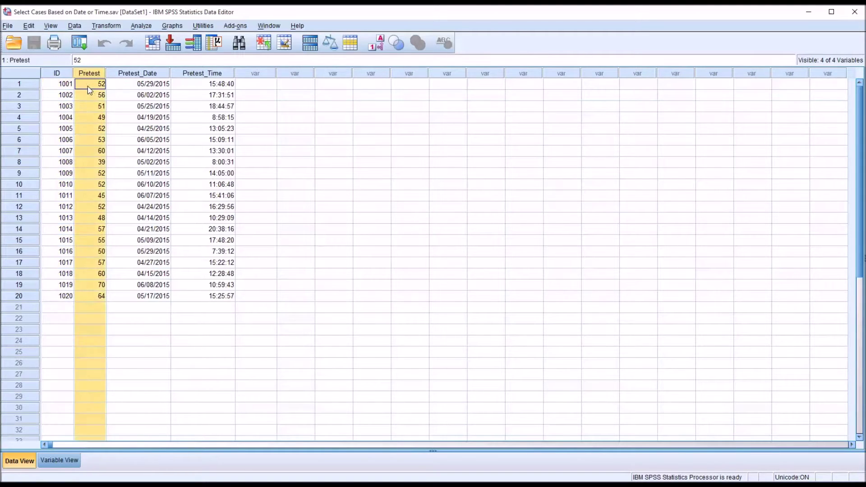
pyautogui.click(90, 87)
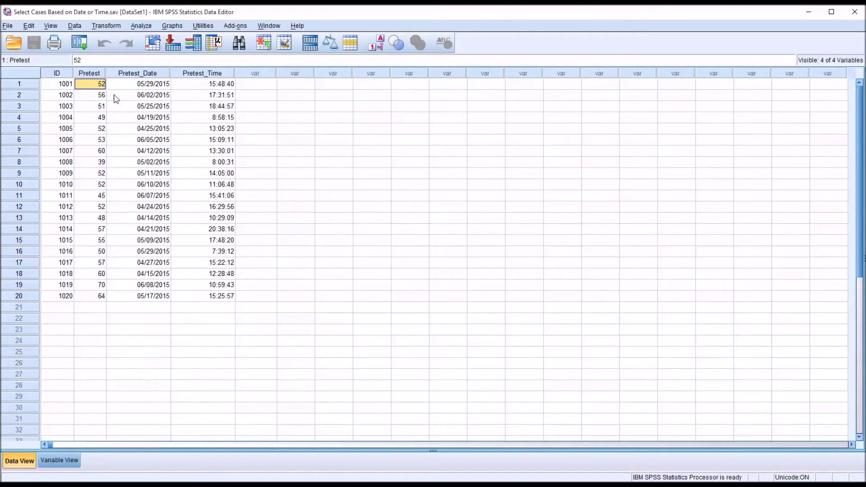
pyautogui.click(130, 85)
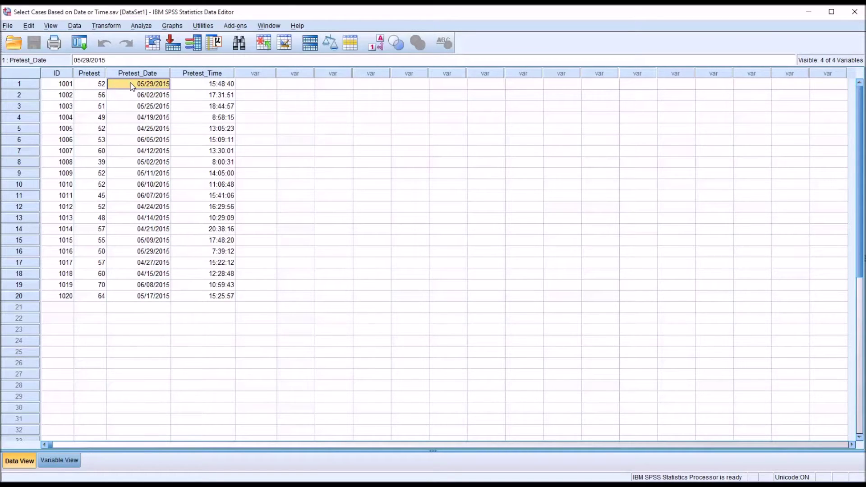
pyautogui.click(93, 87)
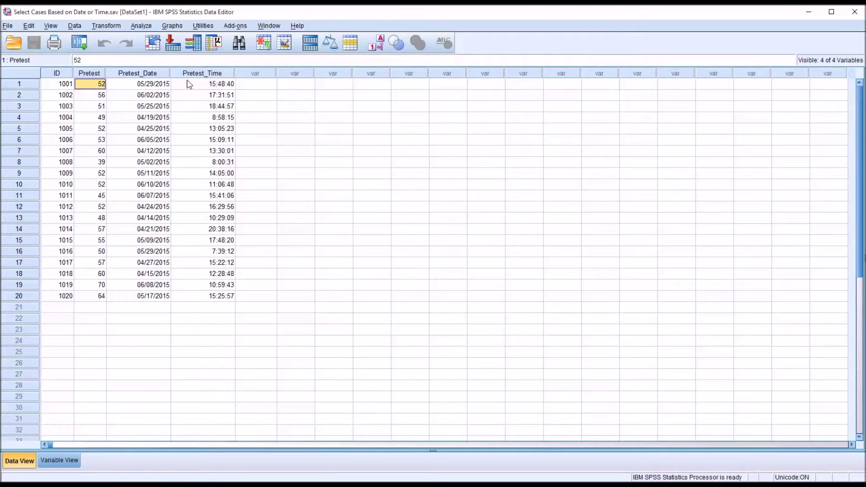
pyautogui.click(184, 84)
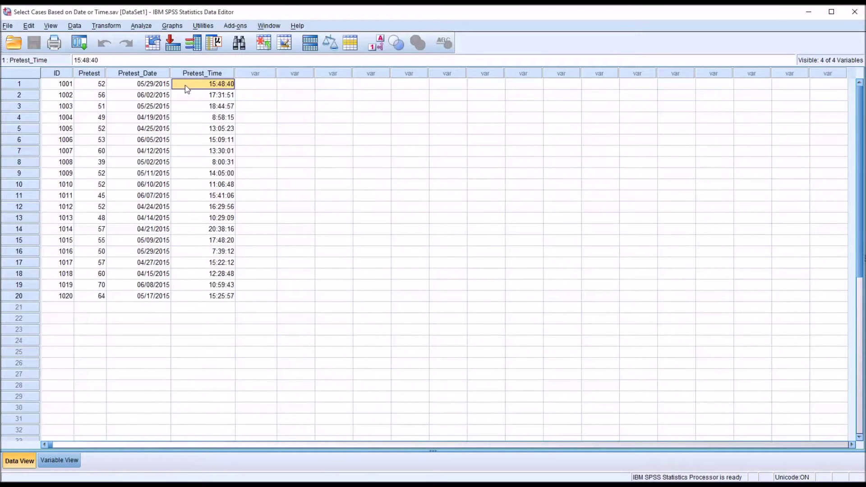
pyautogui.click(100, 89)
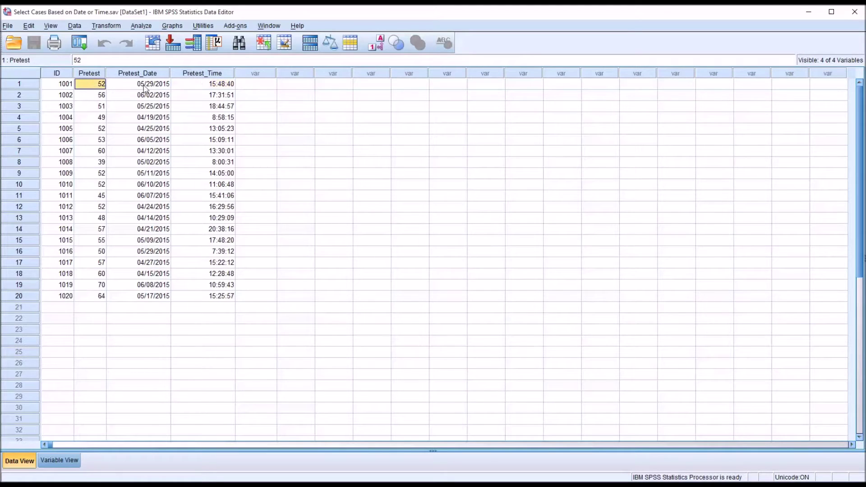
pyautogui.click(191, 87)
pyautogui.click(248, 88)
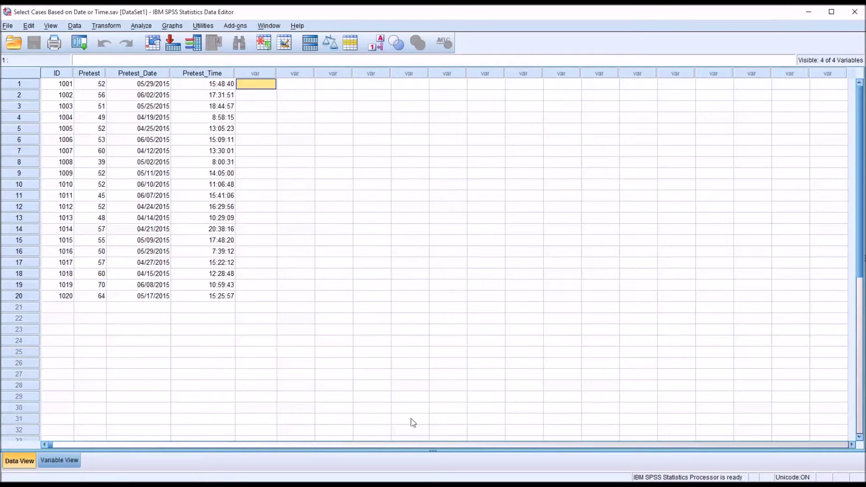
# Step: In Data > Select Cases, compare the selection options and settle on 'If condition is satisfied'
pyautogui.click(74, 25)
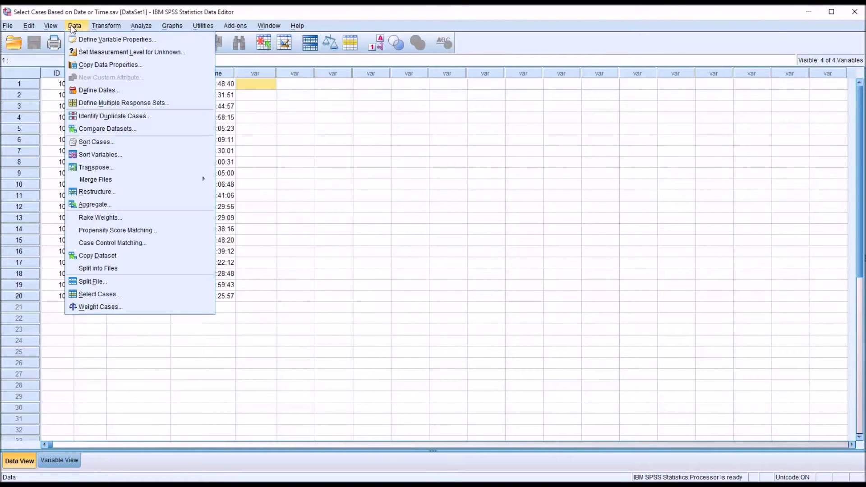
pyautogui.click(102, 298)
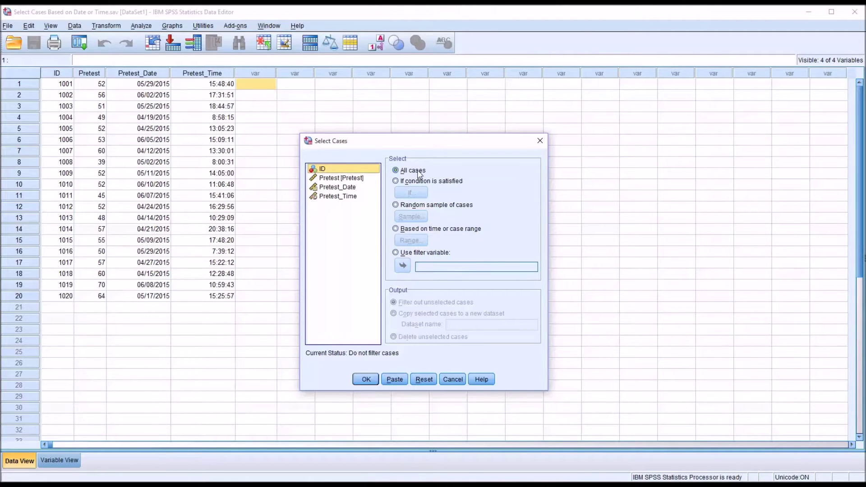
pyautogui.click(395, 180)
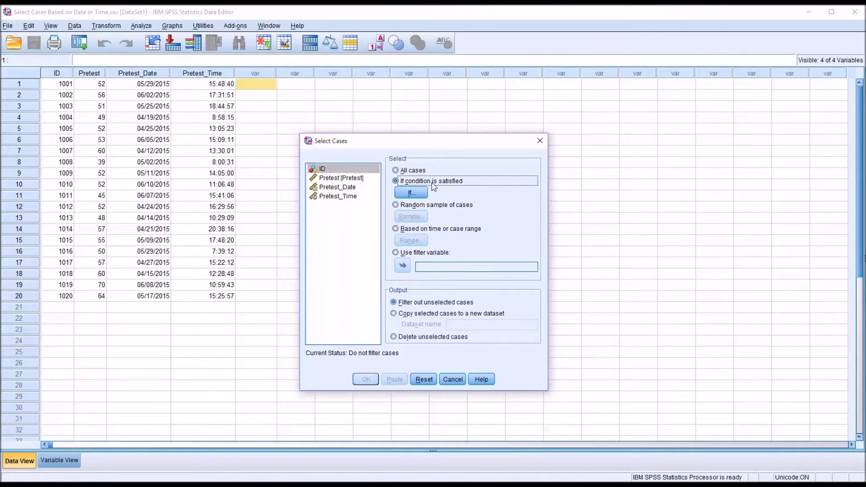
pyautogui.click(395, 205)
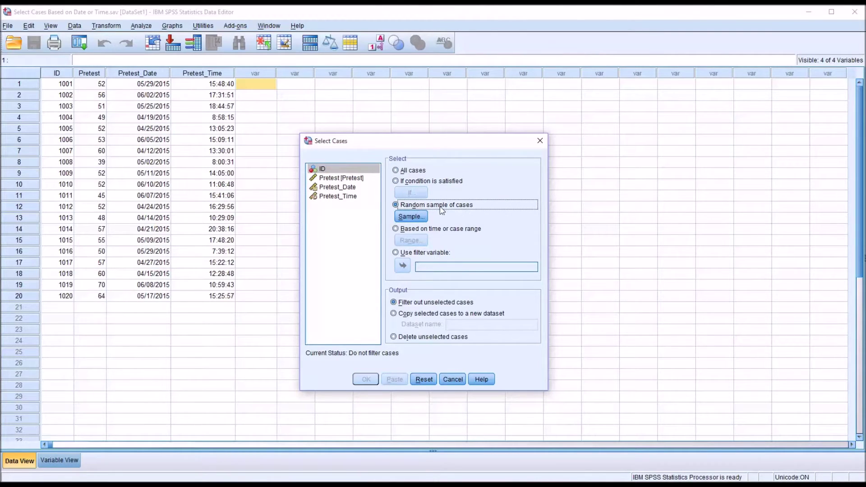
pyautogui.click(395, 229)
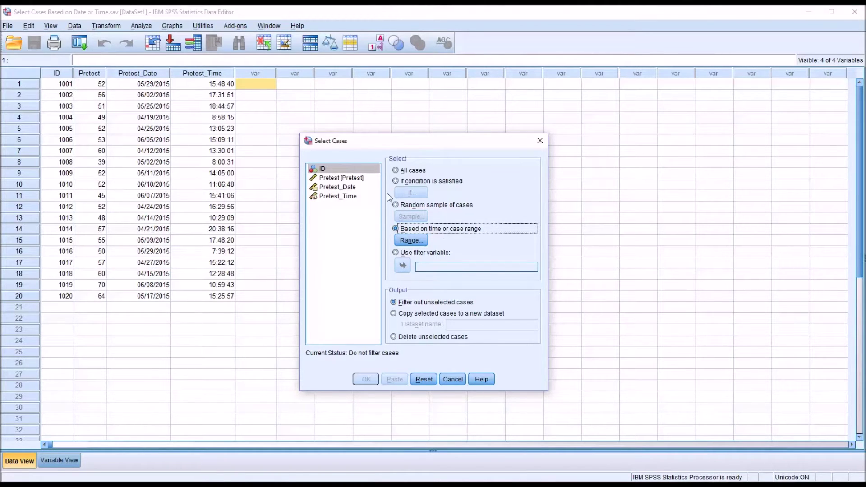
pyautogui.click(396, 181)
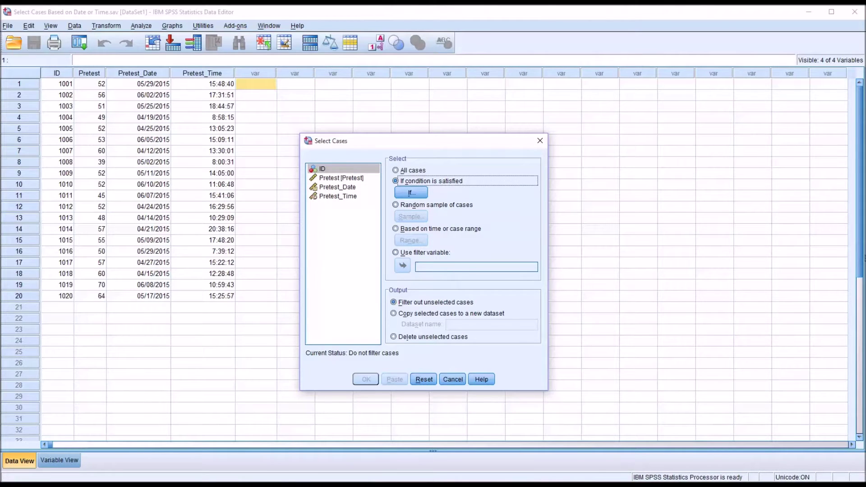
# Step: In the If condition builder, insert the Range function from the Search group
pyautogui.click(411, 193)
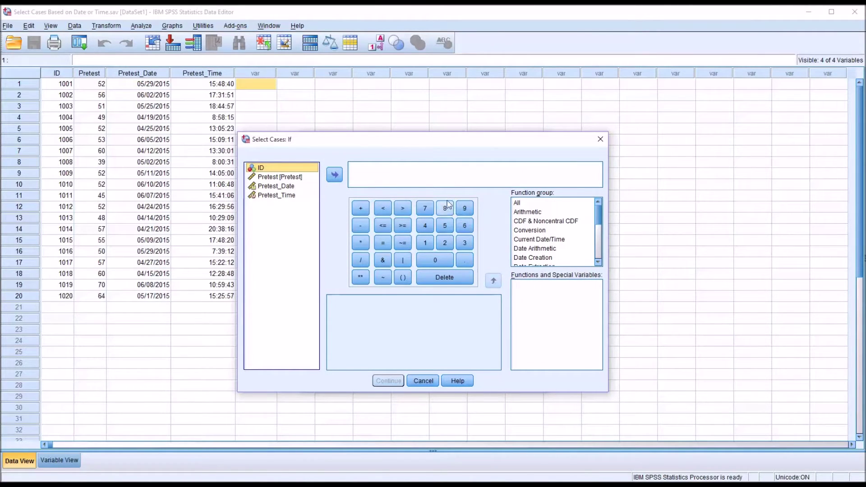
pyautogui.moveTo(598, 221); pyautogui.dragTo(594, 238)
pyautogui.click(544, 236)
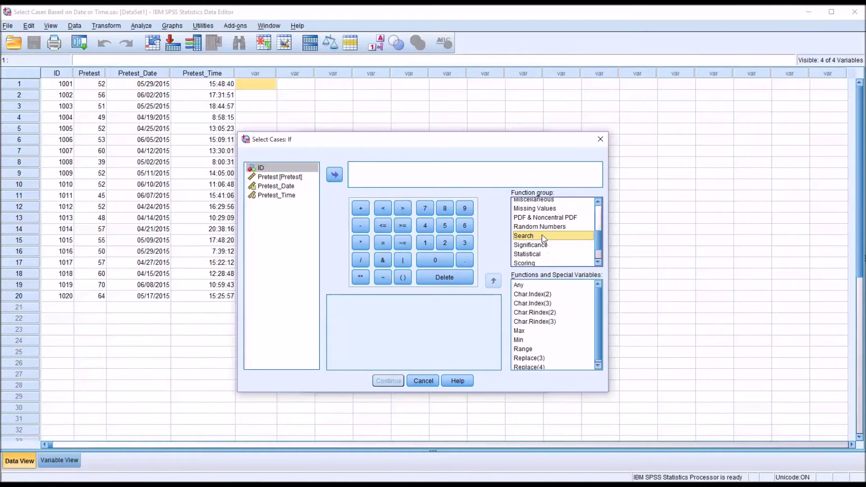
pyautogui.click(523, 349)
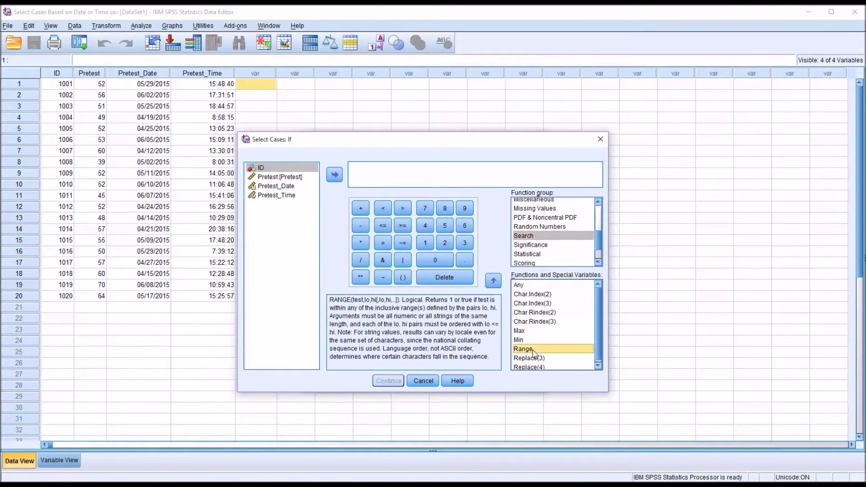
pyautogui.doubleClick(531, 349)
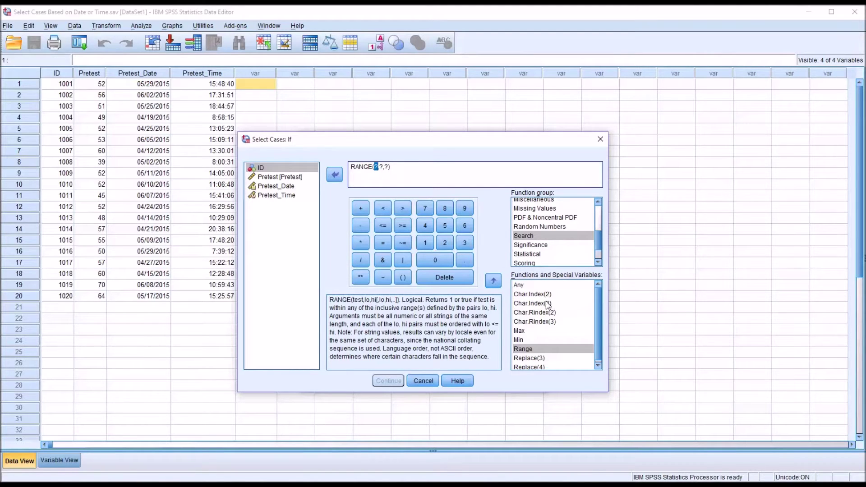
# Step: Replace the ?,?,? placeholders with Pretest_Date as the value to test
pyautogui.click(378, 166)
pyautogui.moveTo(374, 167); pyautogui.dragTo(387, 166)
pyautogui.press('BackSpace')
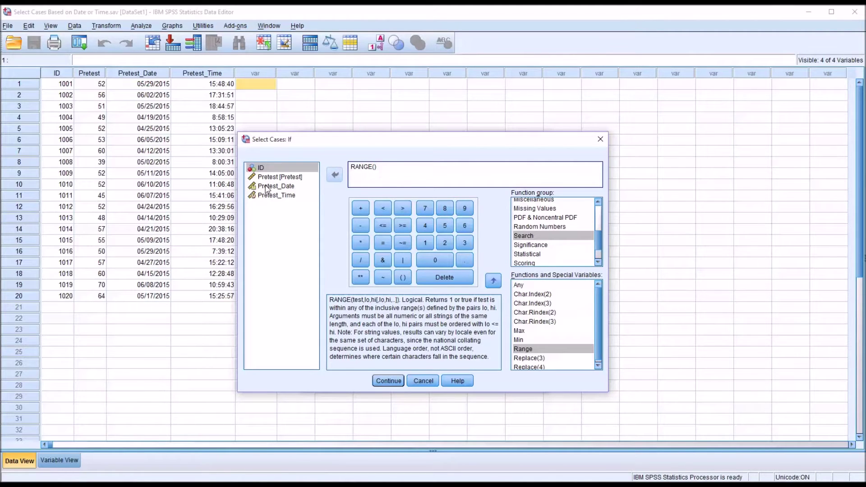
pyautogui.moveTo(266, 188); pyautogui.dragTo(382, 176)
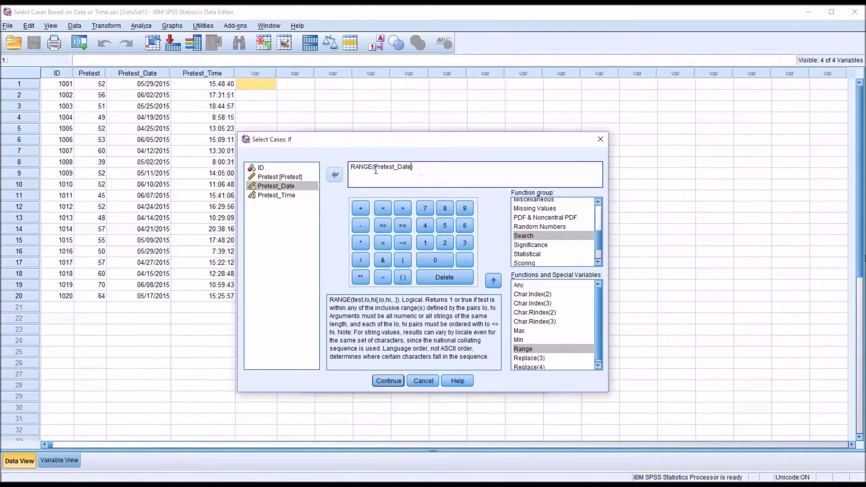
# Step: Add bounds date.mdy(4,15,15) and date.mdy(6,5,15) to the RANGE condition and confirm it
pyautogui.write(',')
pyautogui.write('date.')
pyautogui.write('mdy(')
pyautogui.write('4,15')
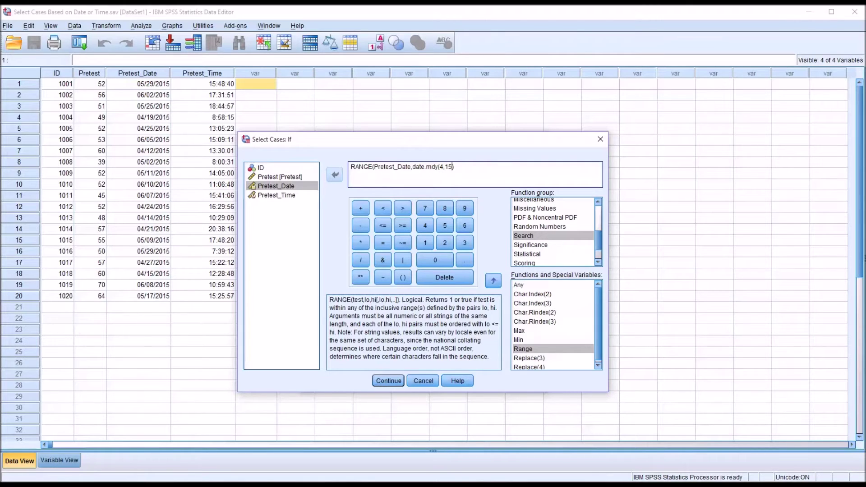
pyautogui.write(',15),')
pyautogui.write('date.mdy(6,5,15')
pyautogui.click(385, 380)
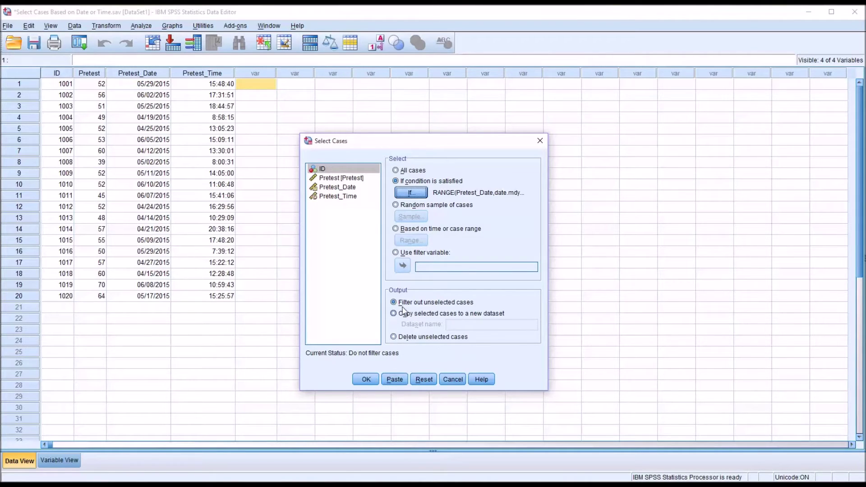
# Step: Run the selection with 'Filter out unselected cases' to exclude dates outside April 15–June 5, 2015
pyautogui.click(364, 378)
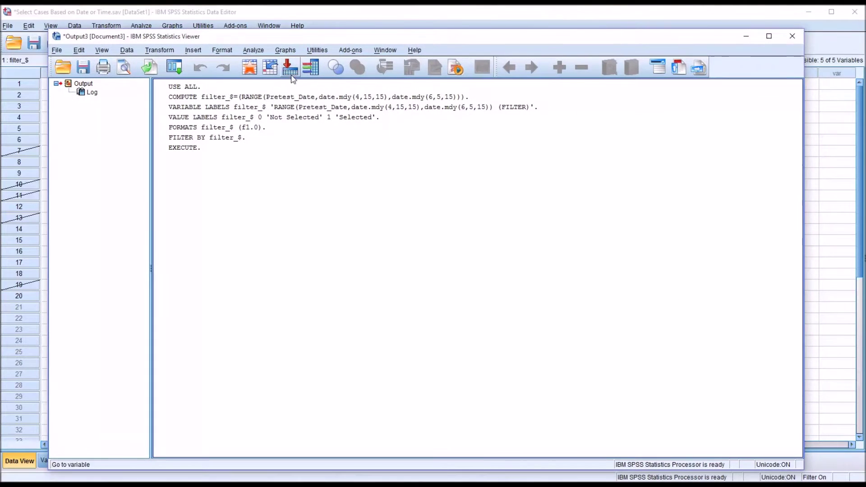
pyautogui.click(325, 18)
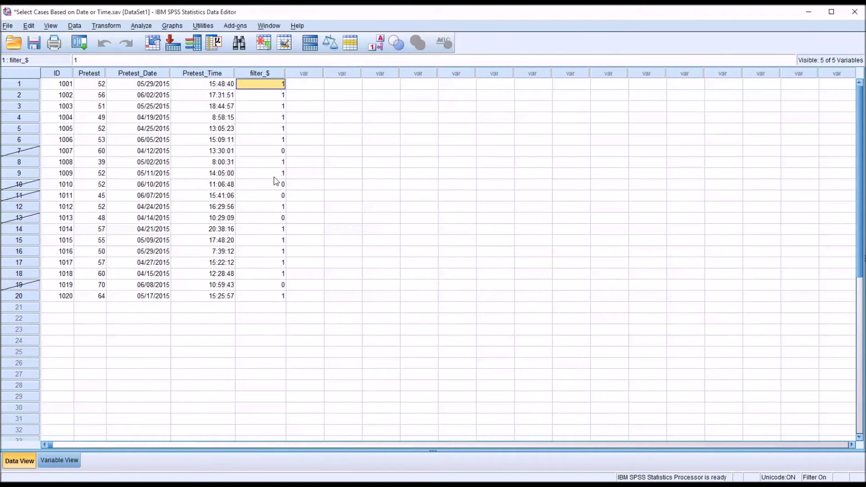
pyautogui.click(256, 154)
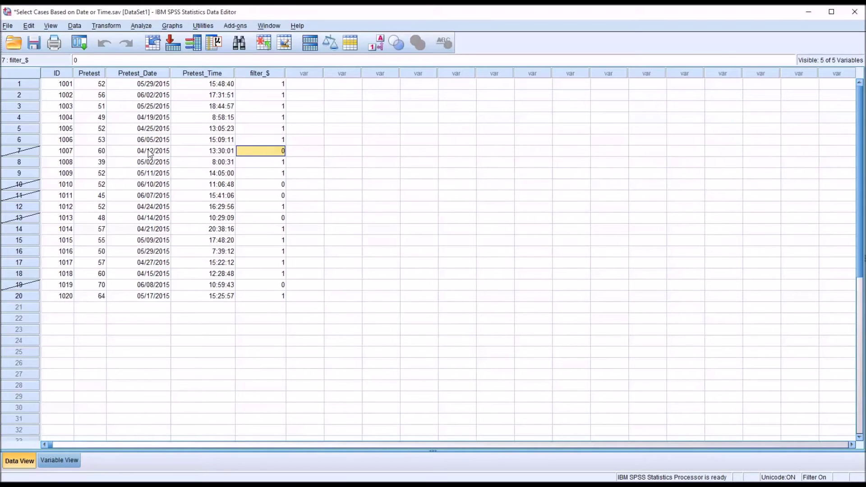
pyautogui.click(148, 152)
pyautogui.click(160, 186)
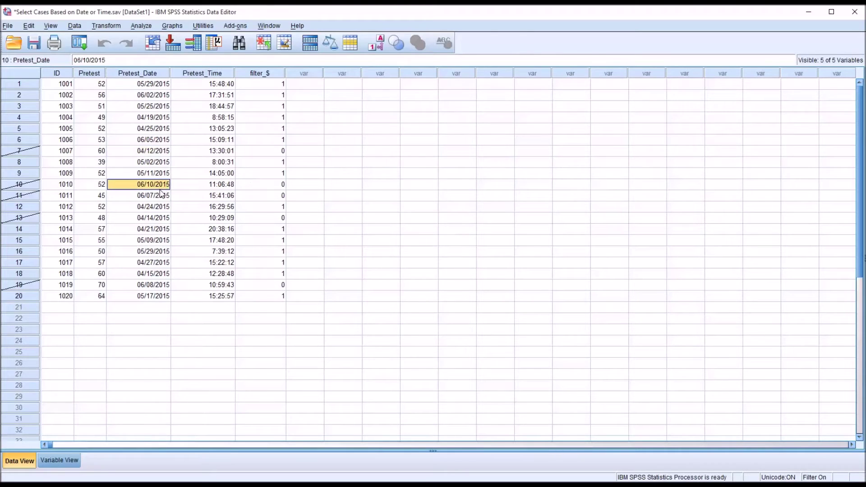
pyautogui.click(161, 194)
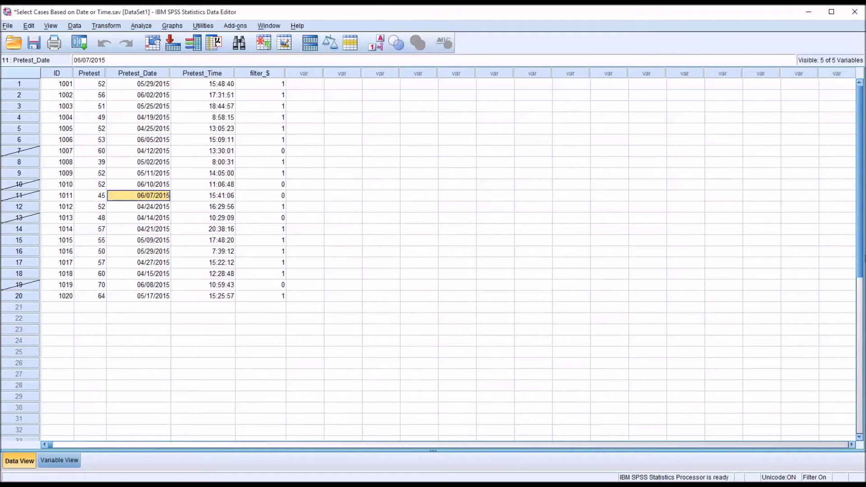
pyautogui.click(272, 141)
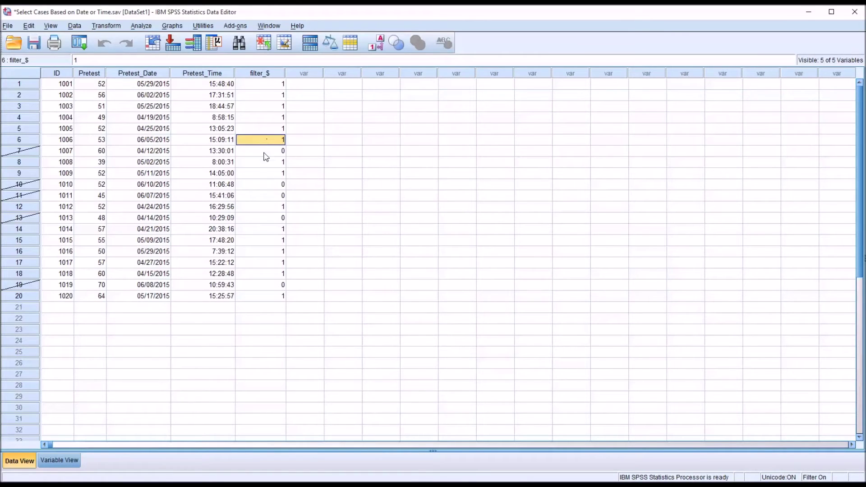
pyautogui.click(265, 154)
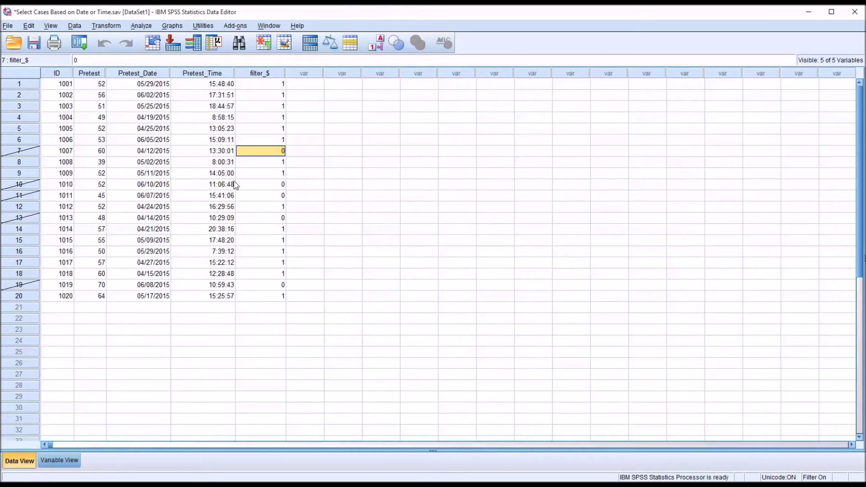
pyautogui.click(191, 76)
pyautogui.click(297, 86)
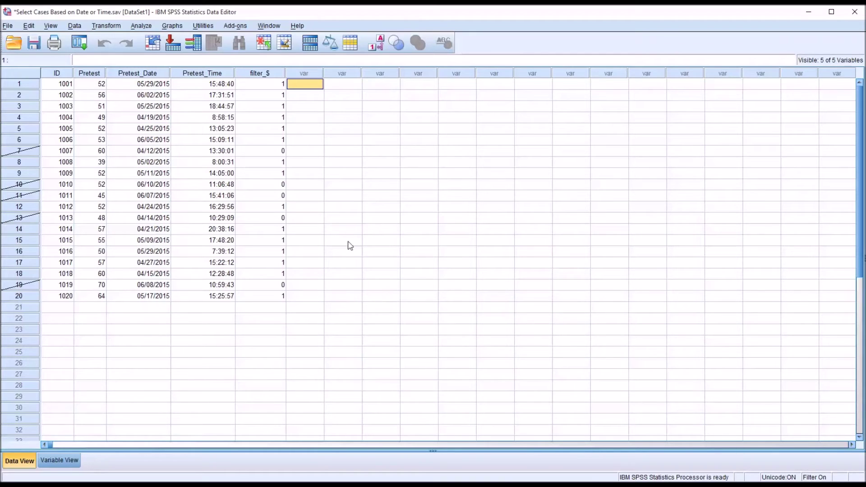
# Step: Clear the filter_$ column so no cases are filtered
pyautogui.rightClick(255, 75)
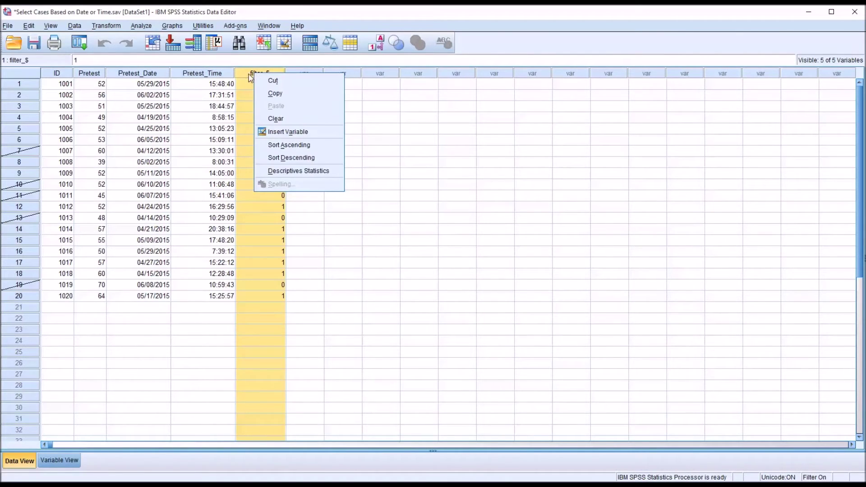
pyautogui.click(275, 119)
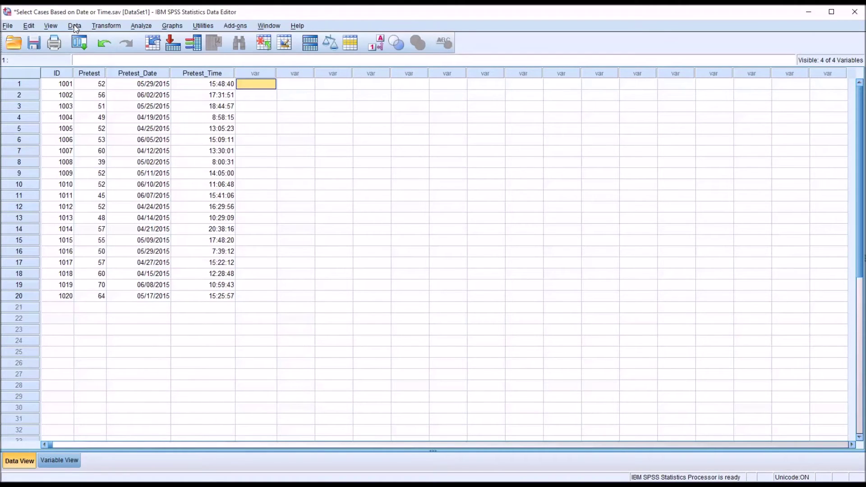
# Step: Reopen Select Cases and its If editor holding the Pretest_Date RANGE expression
pyautogui.click(75, 27)
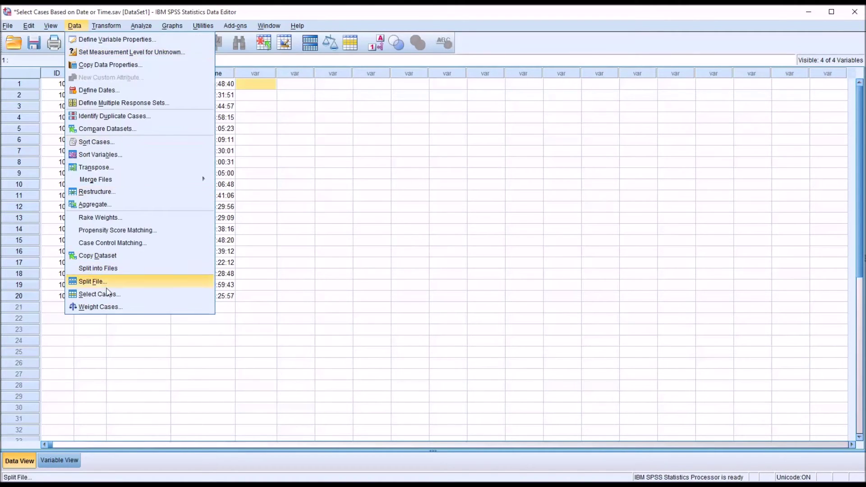
pyautogui.click(109, 296)
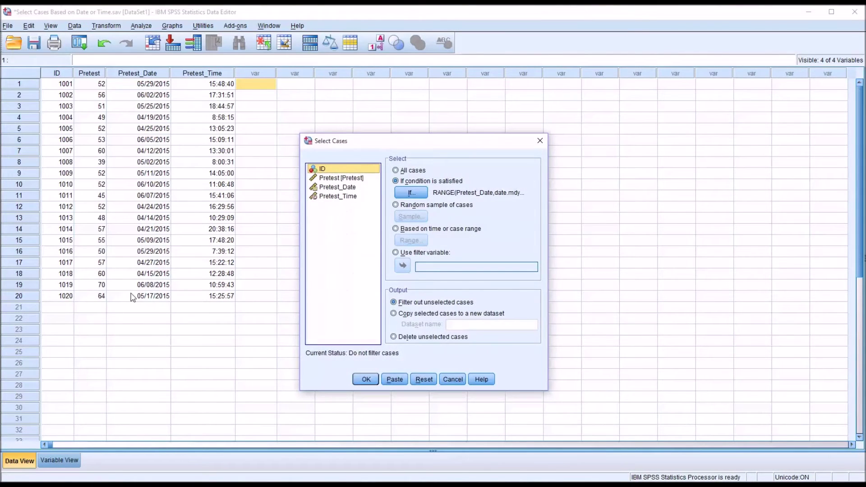
pyautogui.click(410, 194)
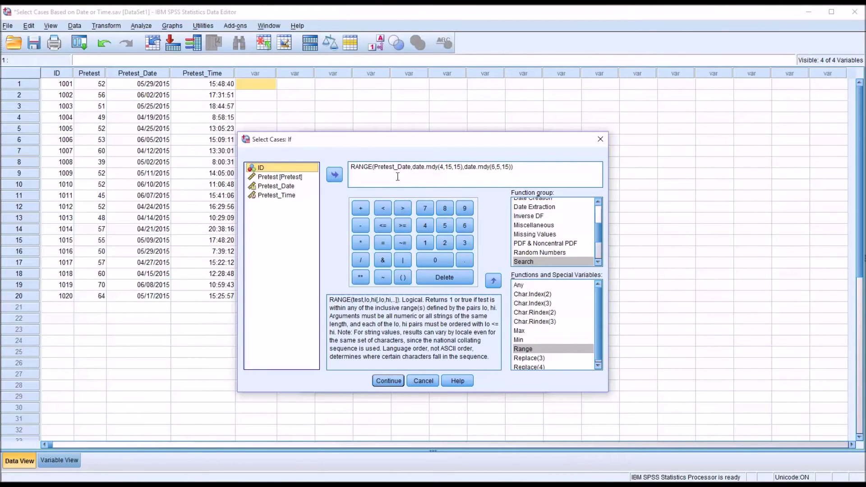
# Step: Replace Pretest_Date with Pretest_Time inside the RANGE expression
pyautogui.moveTo(410, 167); pyautogui.dragTo(378, 167)
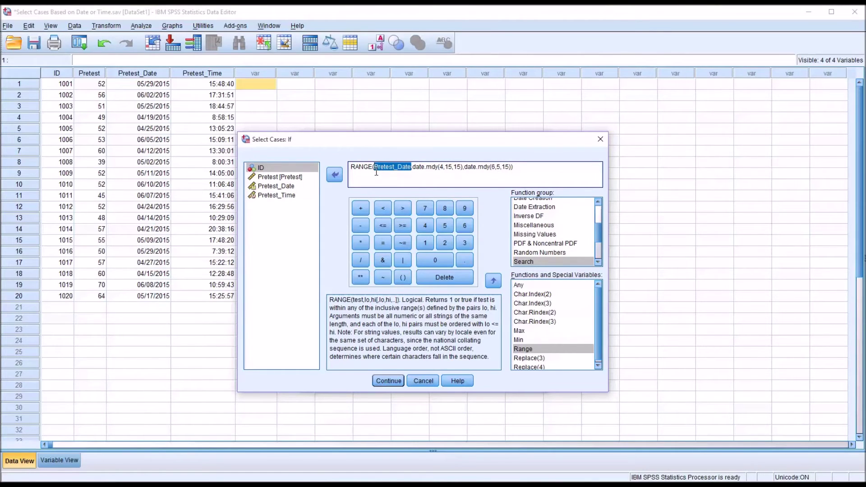
pyautogui.press('Delete')
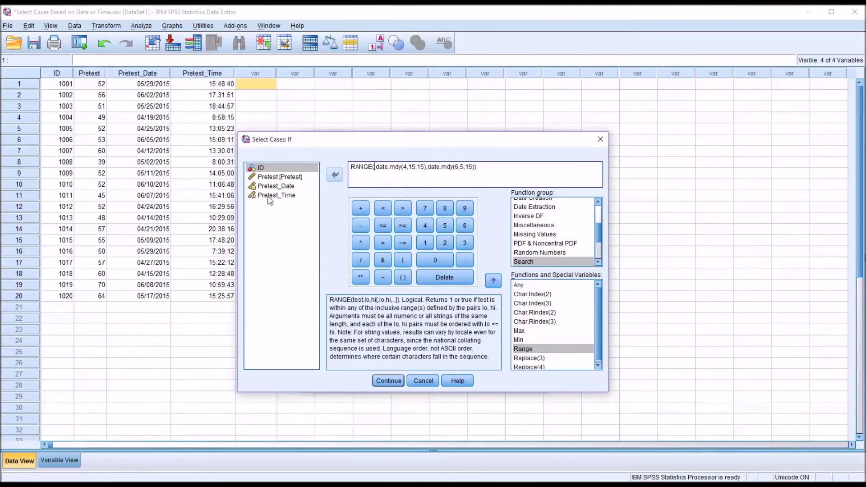
pyautogui.moveTo(271, 197); pyautogui.dragTo(373, 170)
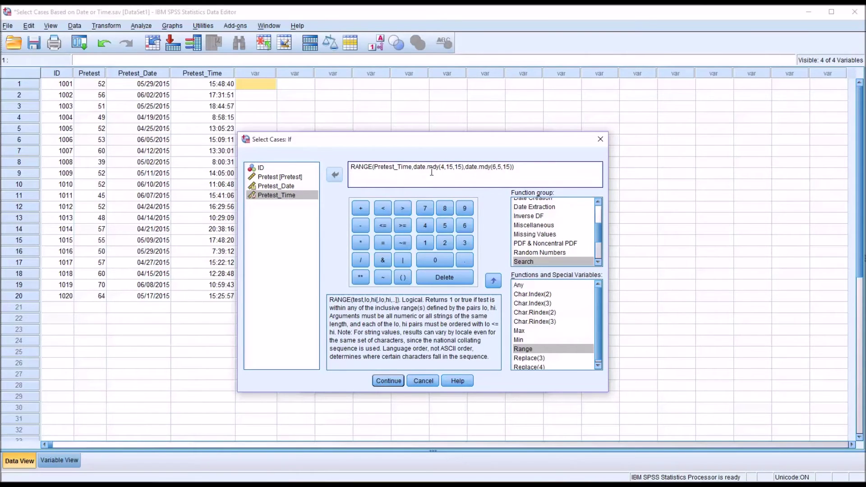
# Step: Change both date.mdy bound functions to time.hms
pyautogui.moveTo(415, 167); pyautogui.dragTo(439, 166)
pyautogui.write('time.hms')
pyautogui.moveTo(466, 167); pyautogui.dragTo(491, 169)
pyautogui.press('Delete')
pyautogui.press('Delete')
pyautogui.write('time.hms')
# Step: Change the bound arguments from 4,15,15 and 6,5,15 to 12,0,0 and 16,0,0
pyautogui.moveTo(442, 167); pyautogui.dragTo(462, 167)
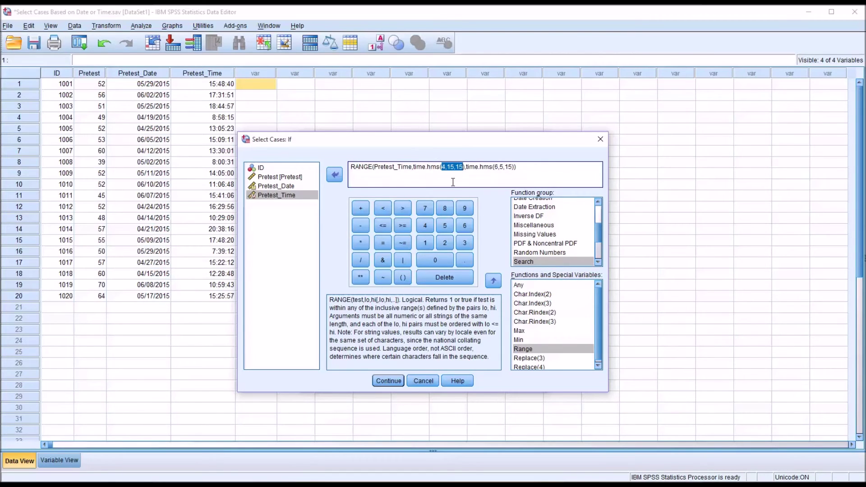
pyautogui.write('12')
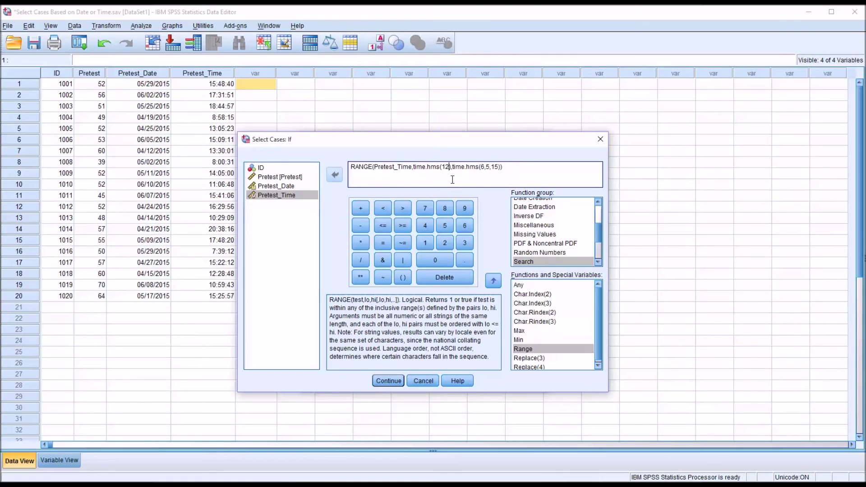
pyautogui.write(',0,0')
pyautogui.moveTo(492, 166); pyautogui.dragTo(506, 169)
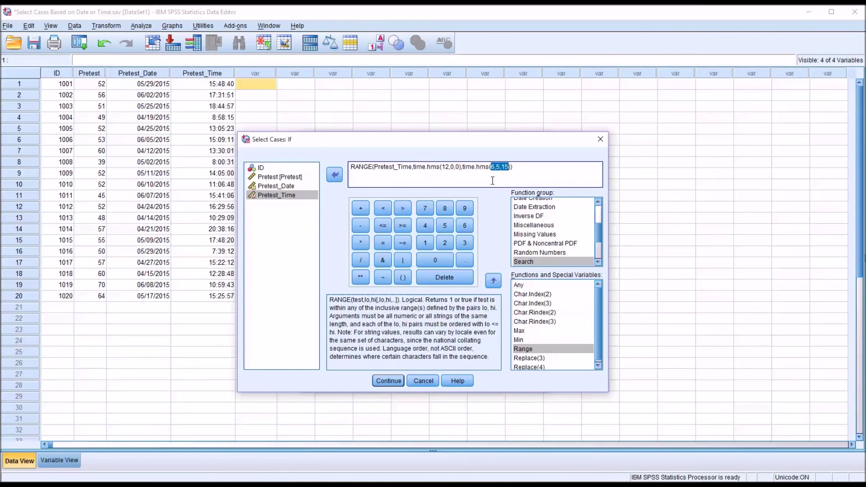
pyautogui.write('16')
pyautogui.write('0,0')
# Step: Confirm and run the noon-to-4 pm filter, then close the Output Viewer
pyautogui.click(387, 381)
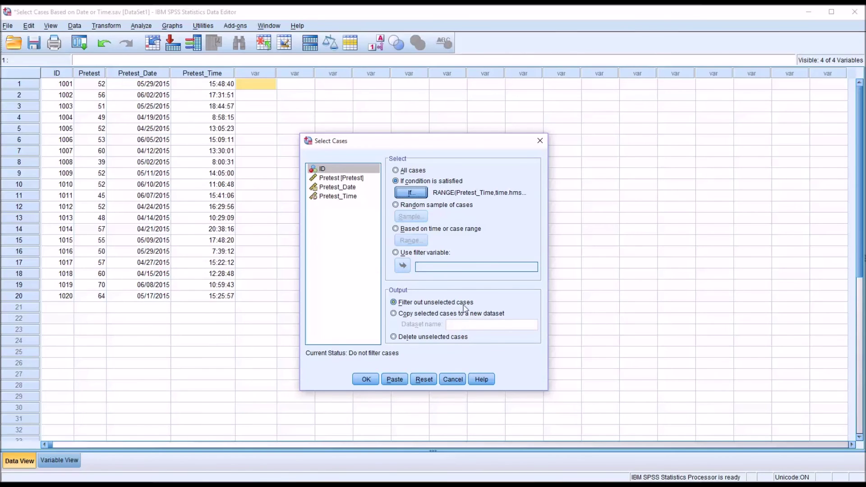
pyautogui.click(366, 379)
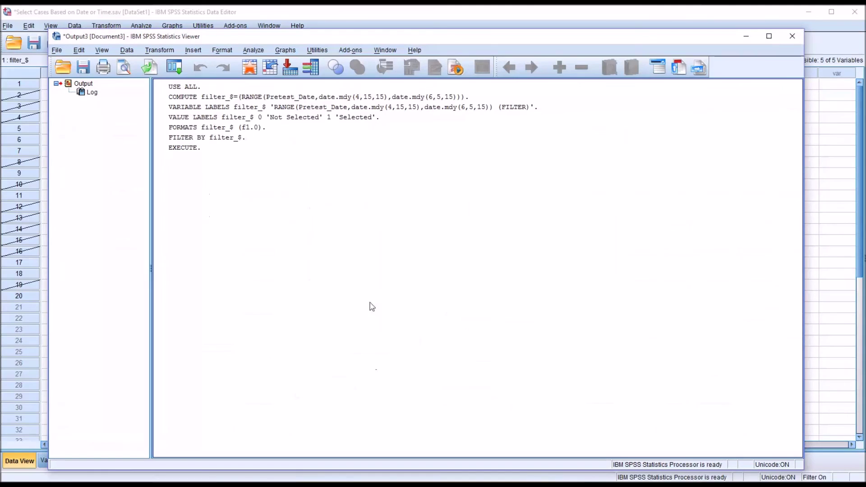
pyautogui.click(344, 18)
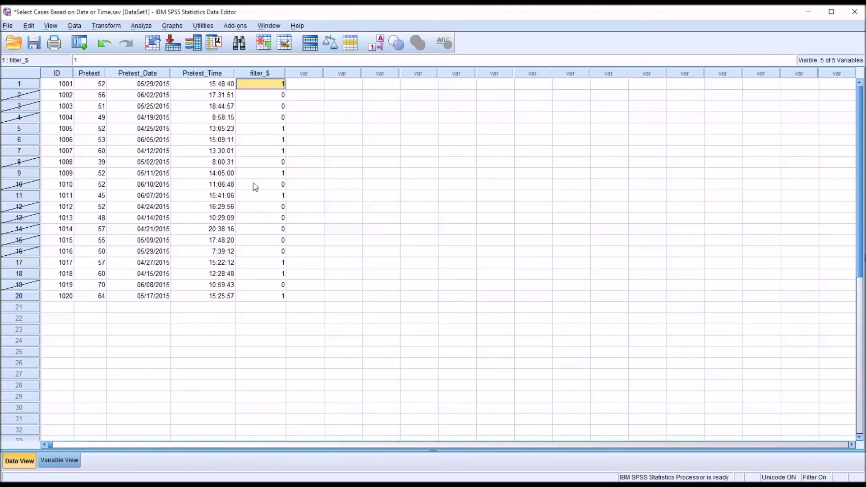
pyautogui.click(258, 130)
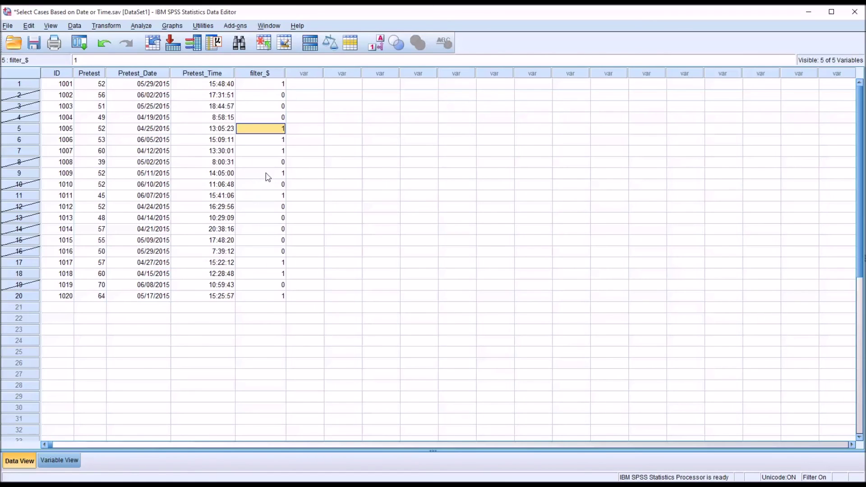
pyautogui.click(255, 163)
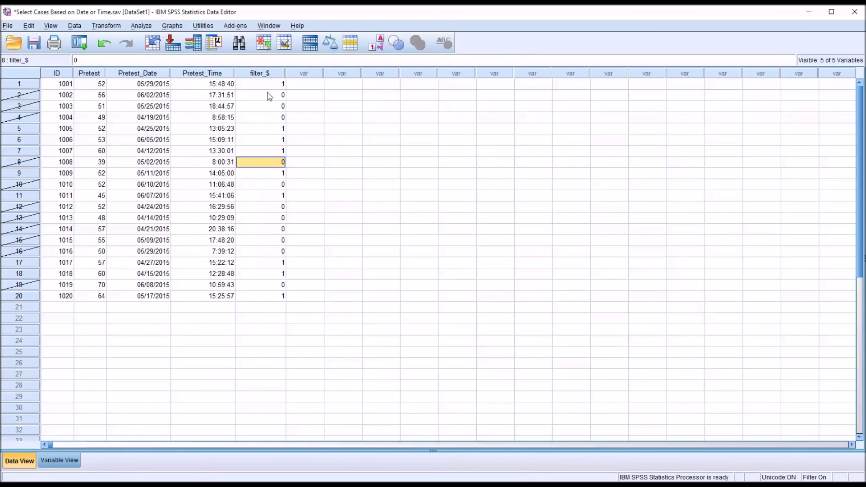
pyautogui.click(258, 208)
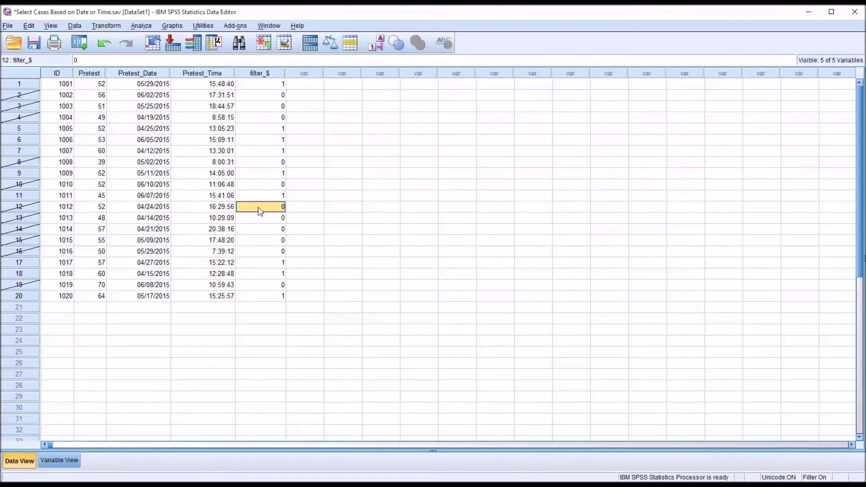
pyautogui.click(258, 220)
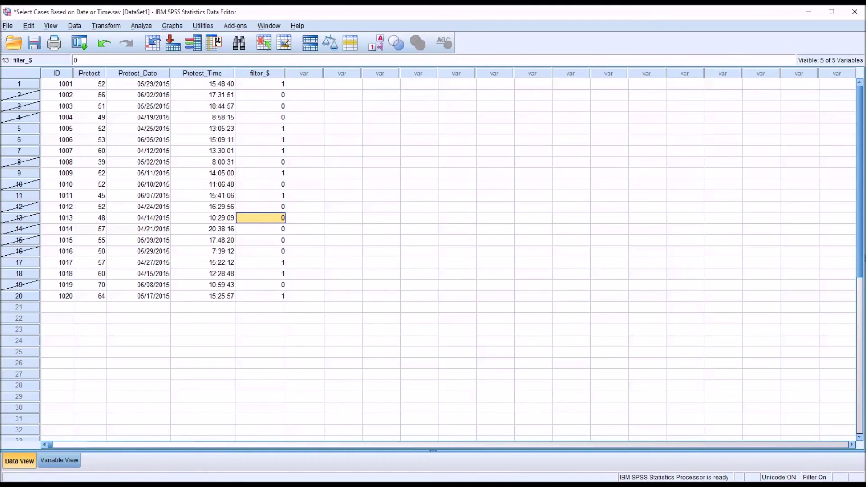